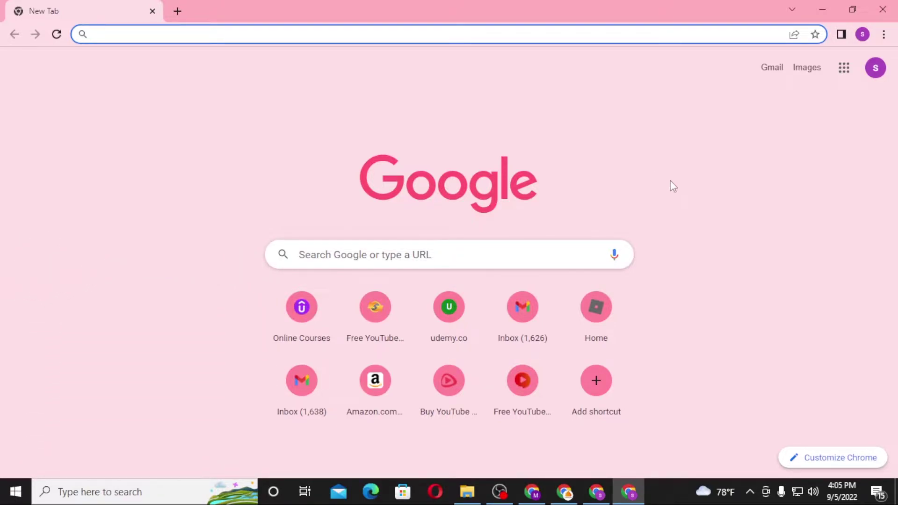
# - Load udemy.com in Chrome from the address bar
pyautogui.click(606, 39)
pyautogui.write('udem')
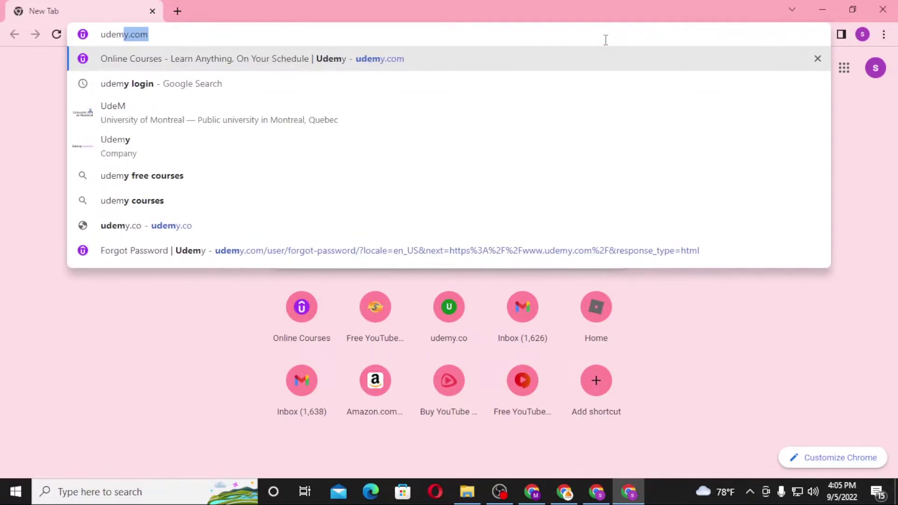
pyautogui.write('y.com')
pyautogui.press('Return')
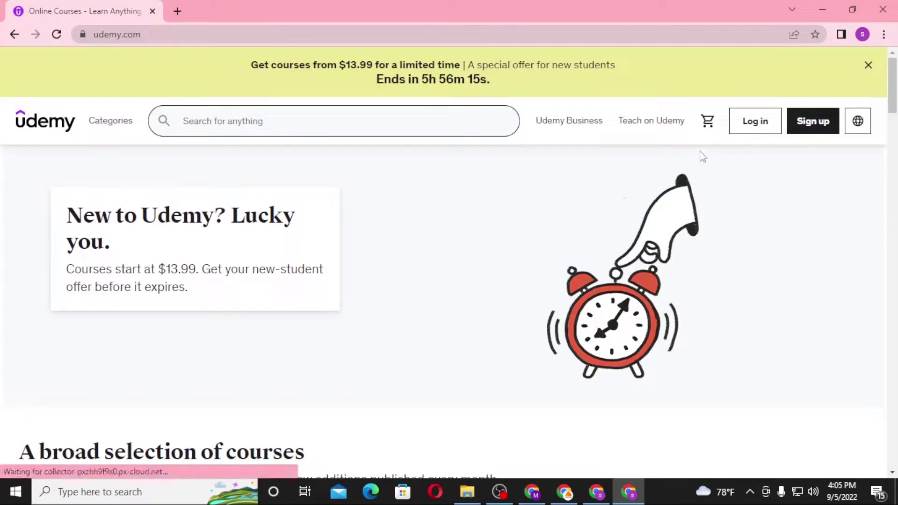
pyautogui.click(740, 136)
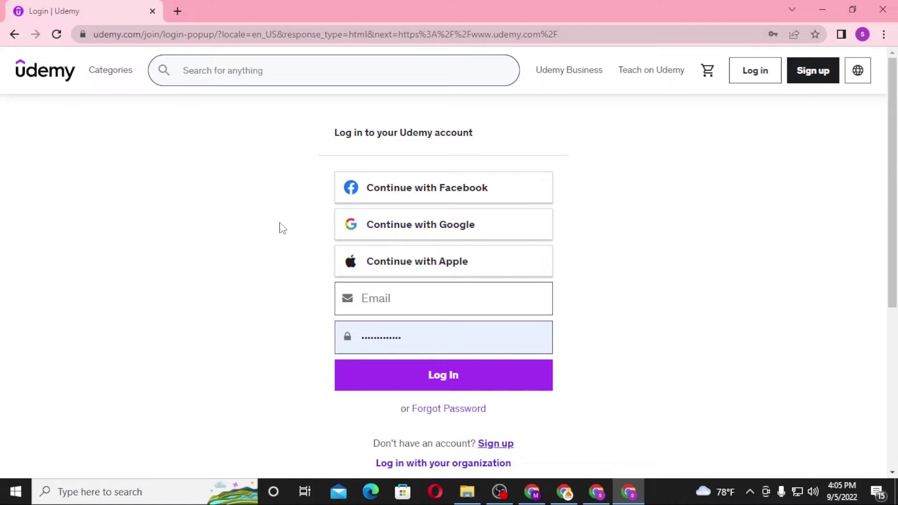
pyautogui.scroll(-1, 281, 228)
pyautogui.click(477, 246)
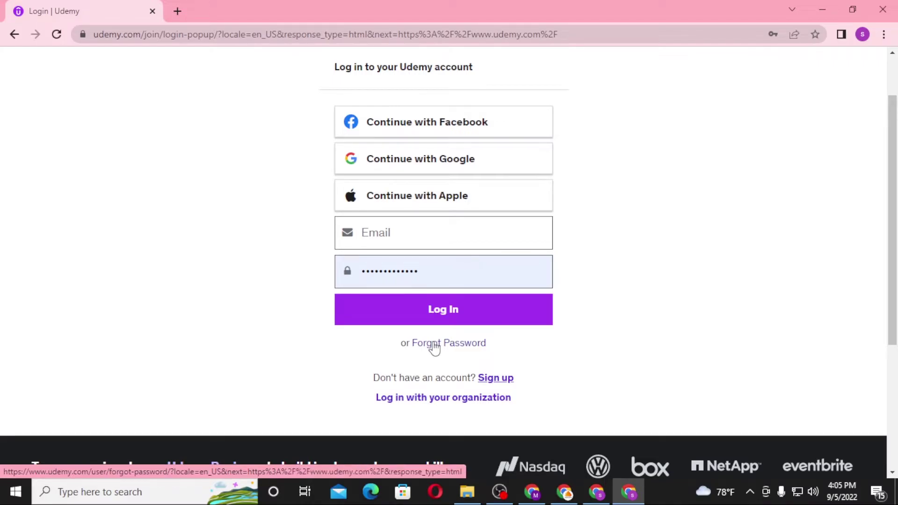
# - Open the Forgot Password page and work in its email address field
pyautogui.click(435, 349)
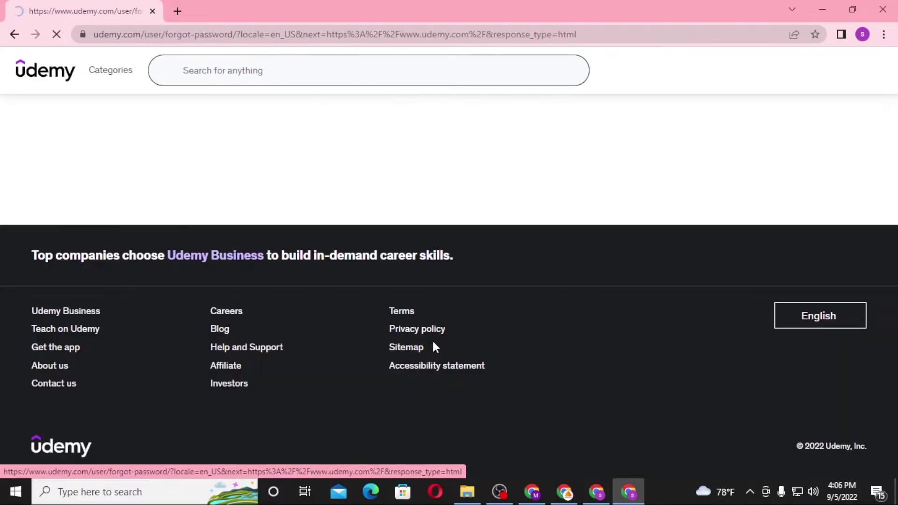
pyautogui.click(507, 183)
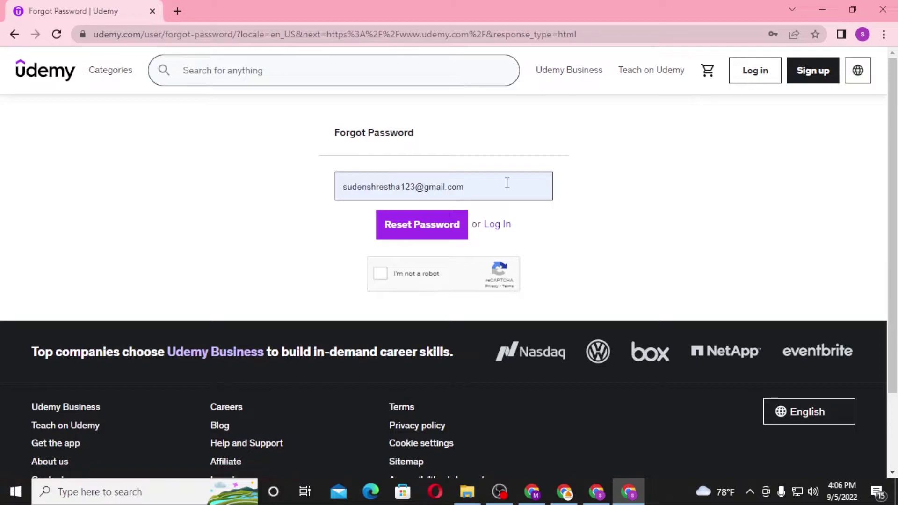
pyautogui.click(513, 177)
pyautogui.click(513, 195)
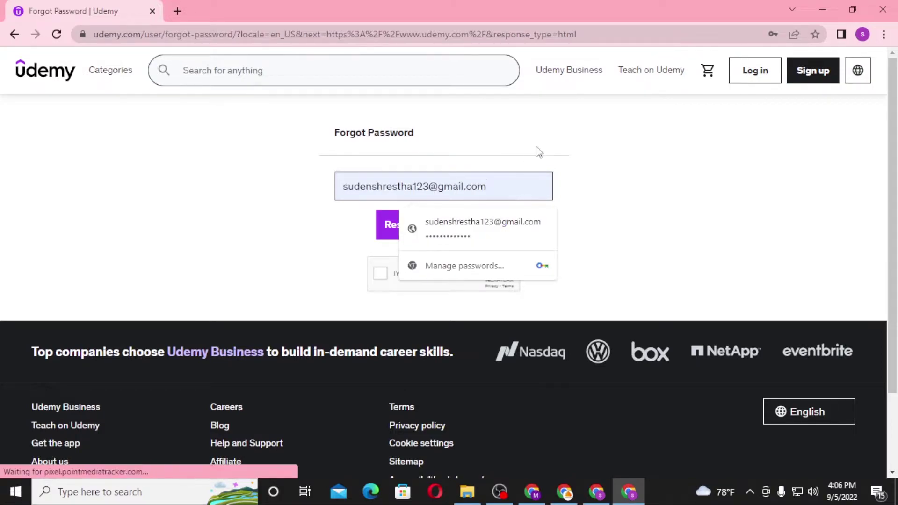
pyautogui.click(536, 150)
pyautogui.click(524, 187)
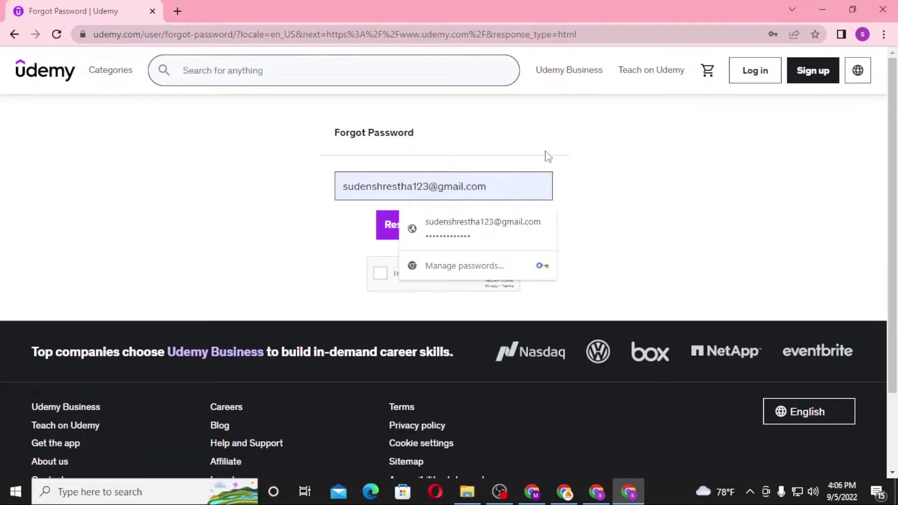
pyautogui.click(548, 156)
pyautogui.click(521, 191)
pyautogui.click(541, 161)
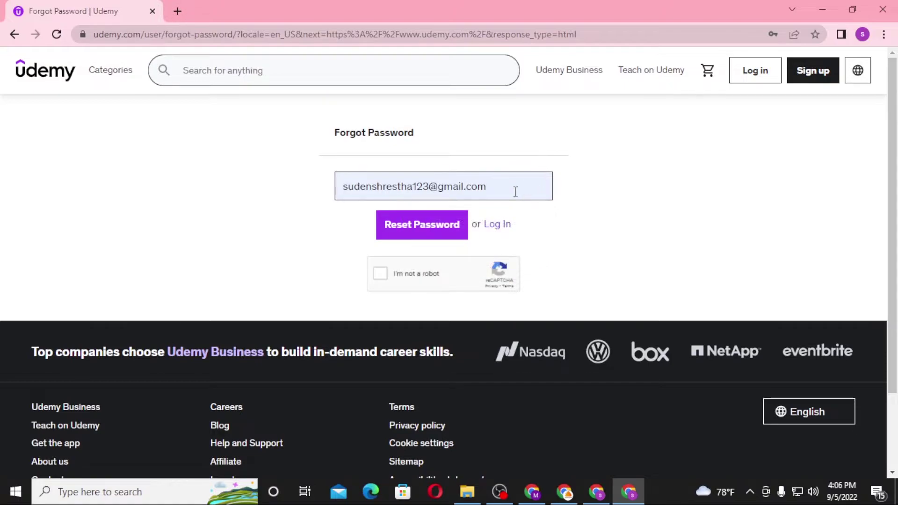
# - Select the entered email address and dismiss the saved-password suggestions
pyautogui.tripleClick(515, 192)
pyautogui.click(281, 190)
pyautogui.click(532, 193)
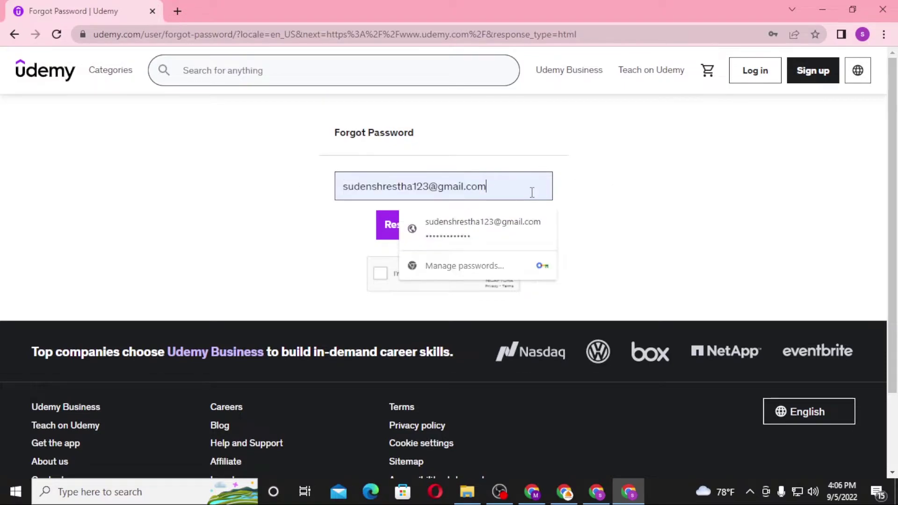
pyautogui.moveTo(532, 193); pyautogui.dragTo(301, 200)
pyautogui.click(301, 201)
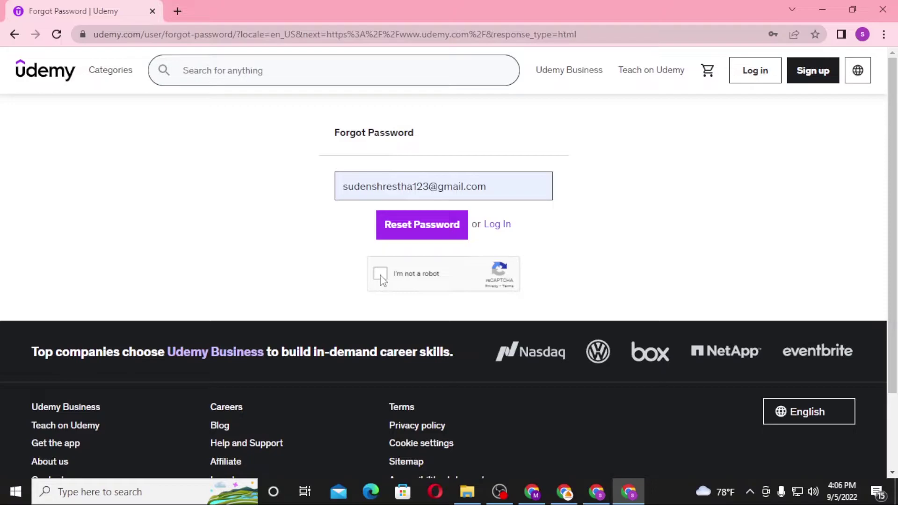
# - Pass the not-a-robot check, submit the reset request, and highlight the confirmation message
pyautogui.click(381, 279)
pyautogui.click(433, 233)
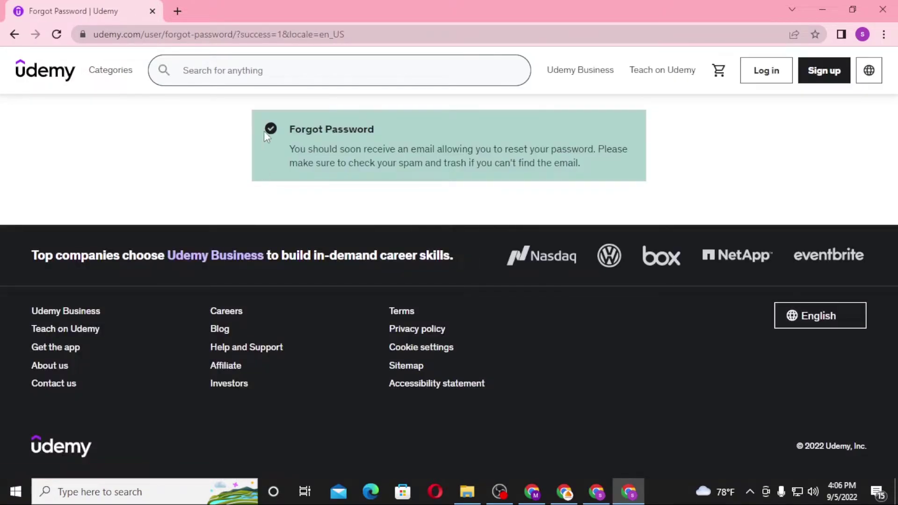
pyautogui.moveTo(299, 136); pyautogui.dragTo(482, 138)
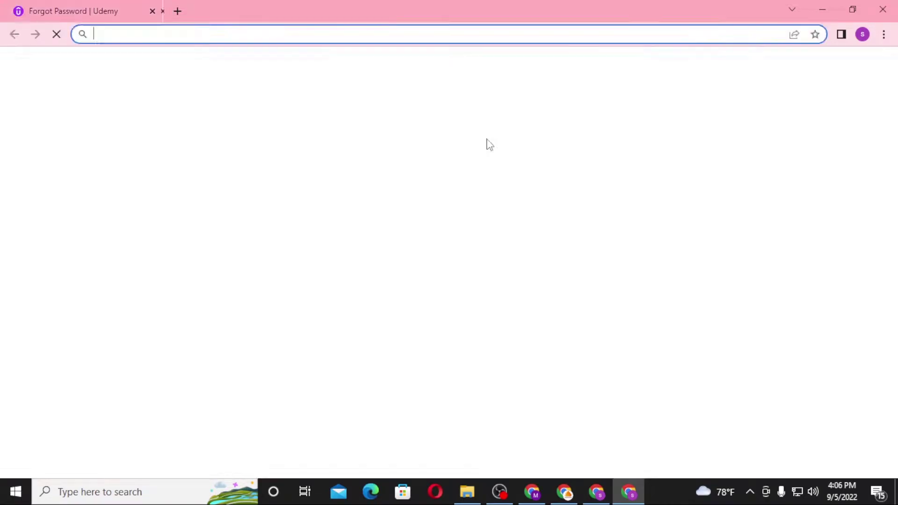
# - Go to Gmail in a new tab, correcting the mistyped address first
pyautogui.hotkey('ctrl', 't')
pyautogui.write('e')
pyautogui.press('BackSpace')
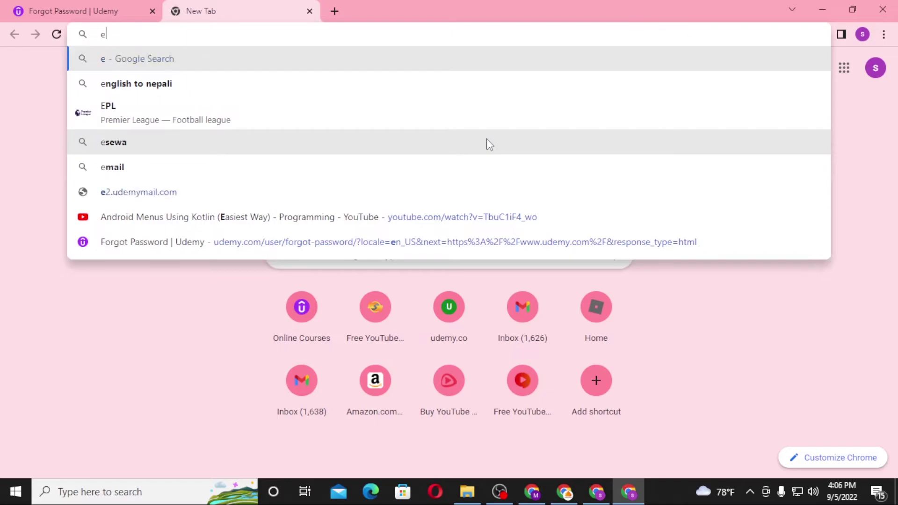
pyautogui.press('BackSpace')
pyautogui.write('gmail')
pyautogui.press('Return')
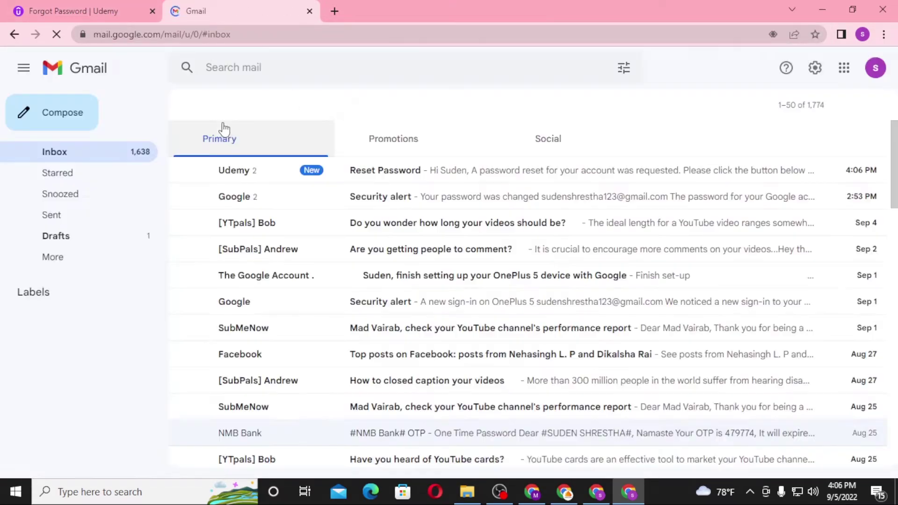
# - Open Udemy's Reset Password email and follow its Change Your Password link
pyautogui.click(372, 175)
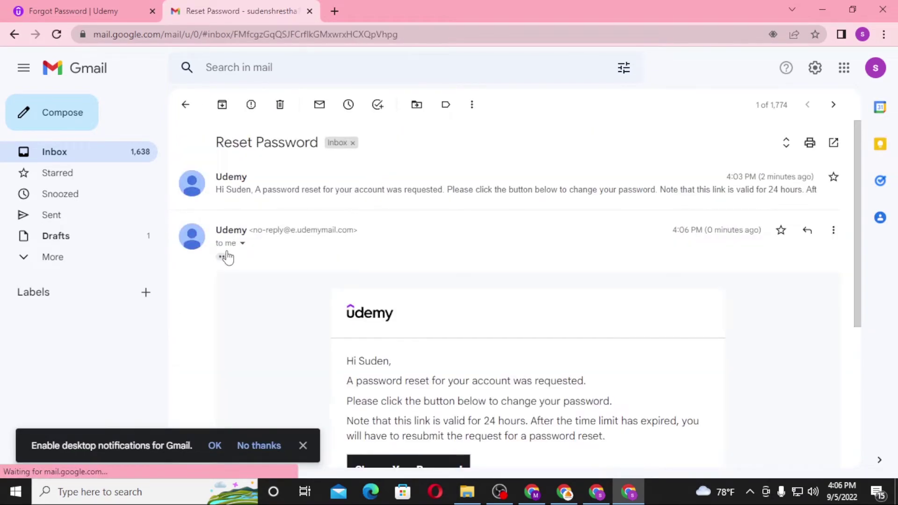
pyautogui.scroll(-2, 454, 301)
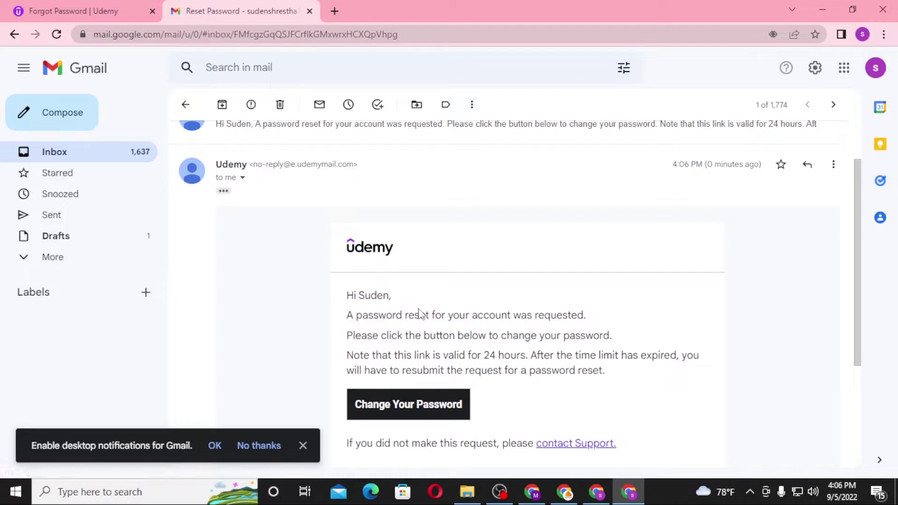
pyautogui.scroll(-1, 417, 344)
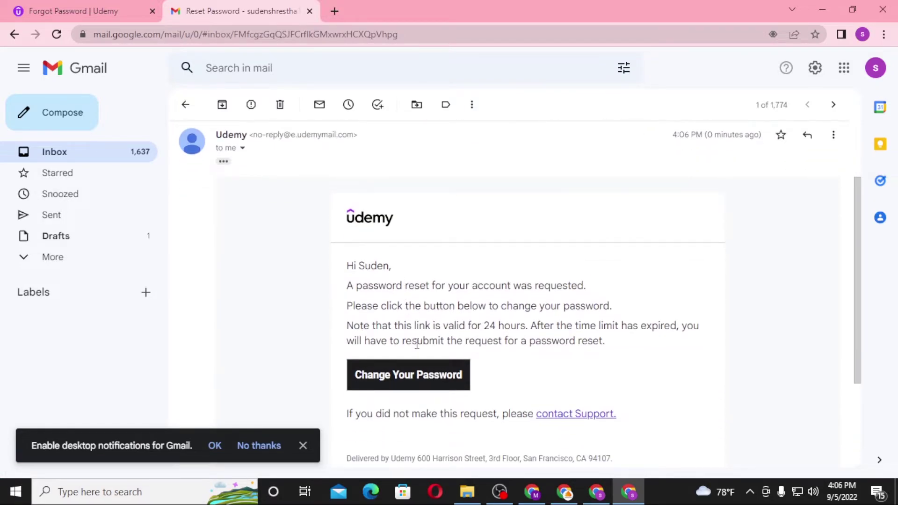
pyautogui.click(408, 378)
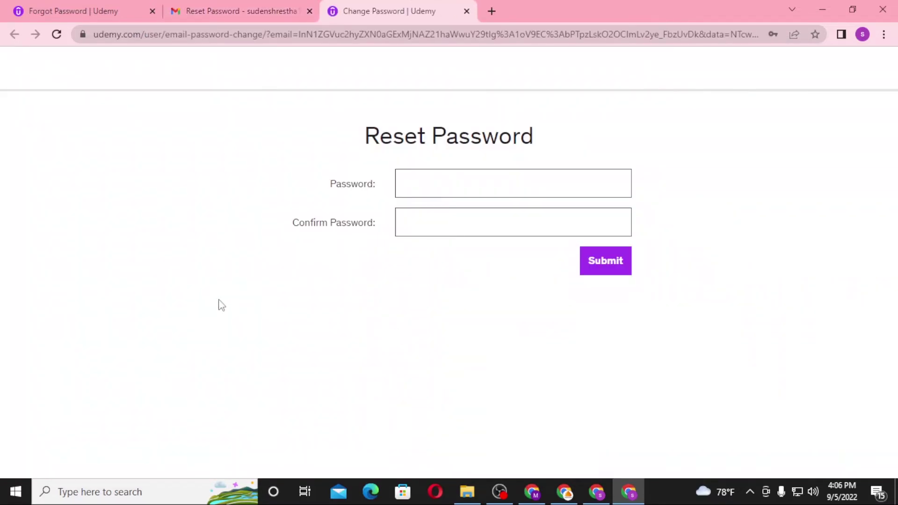
# - Focus the new Password and Confirm Password fields, leaving both empty
pyautogui.click(491, 190)
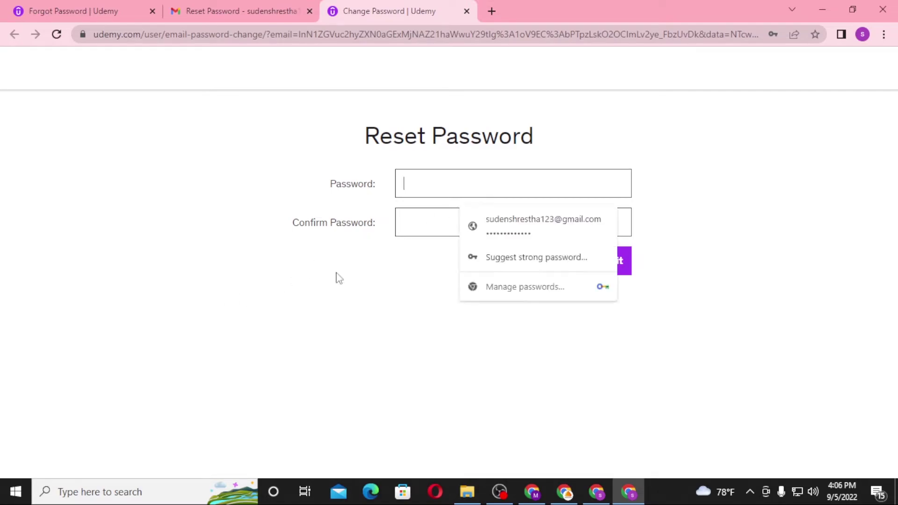
pyautogui.click(406, 226)
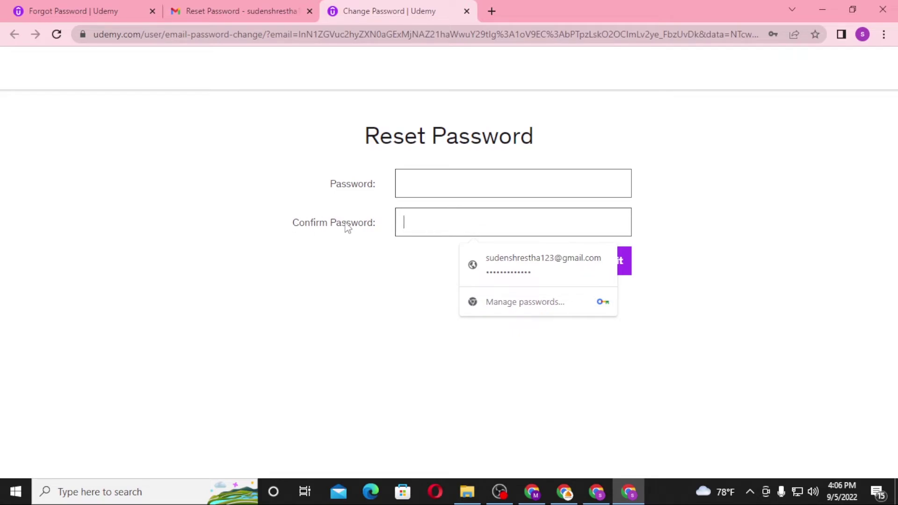
pyautogui.moveTo(383, 231); pyautogui.dragTo(284, 233)
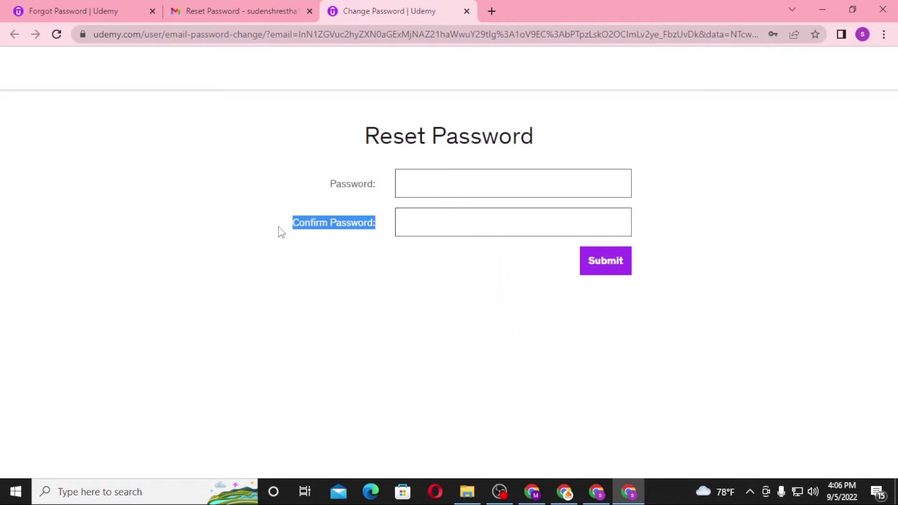